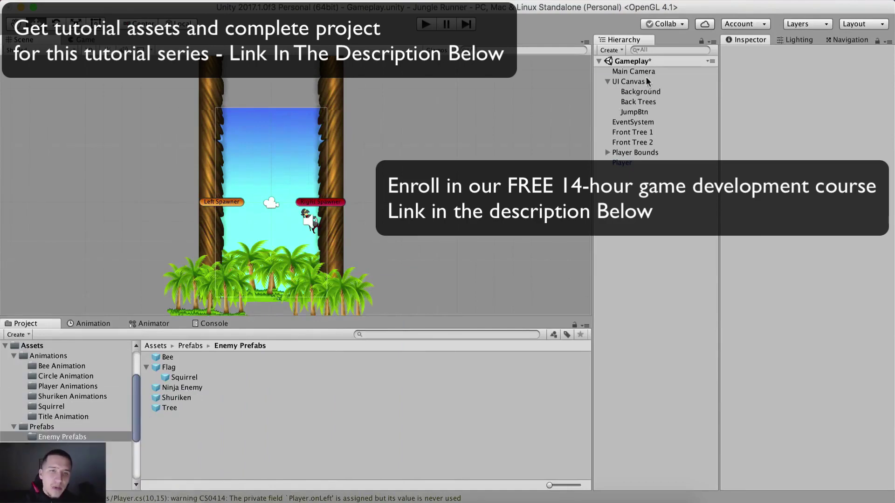
Add a UI Panel under UI Canvas and rename it 'Score Background'.
left_click(638, 80)
right_click(643, 80)
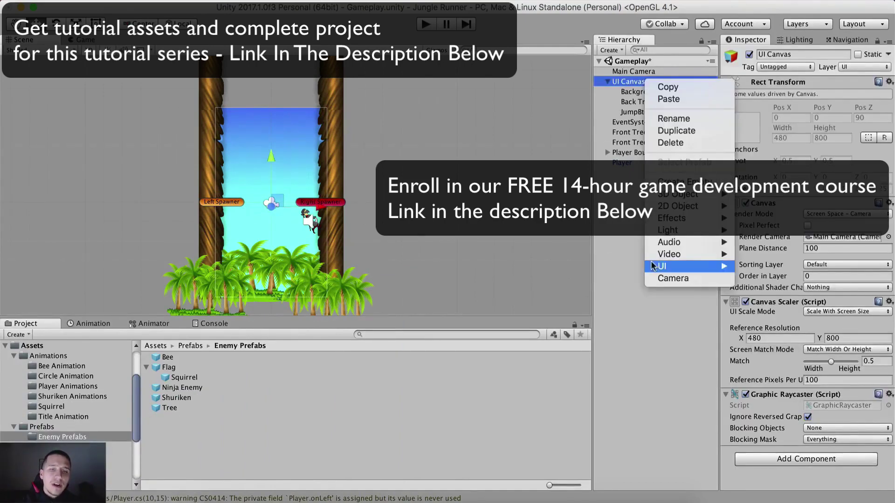
mouse_move(671, 266)
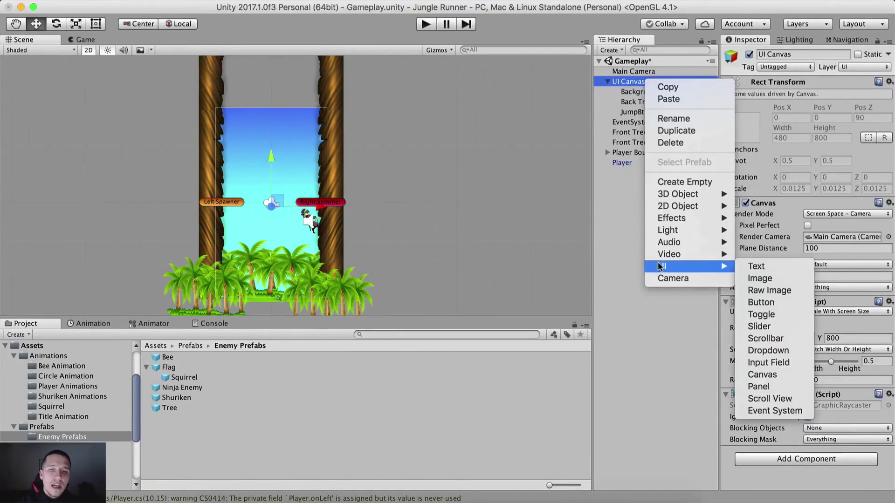
left_click(758, 387)
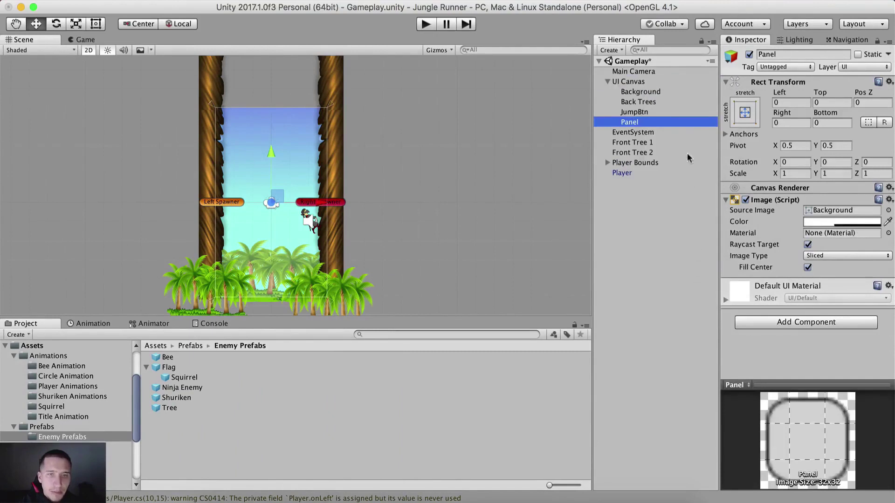
left_click(669, 122)
type("S")
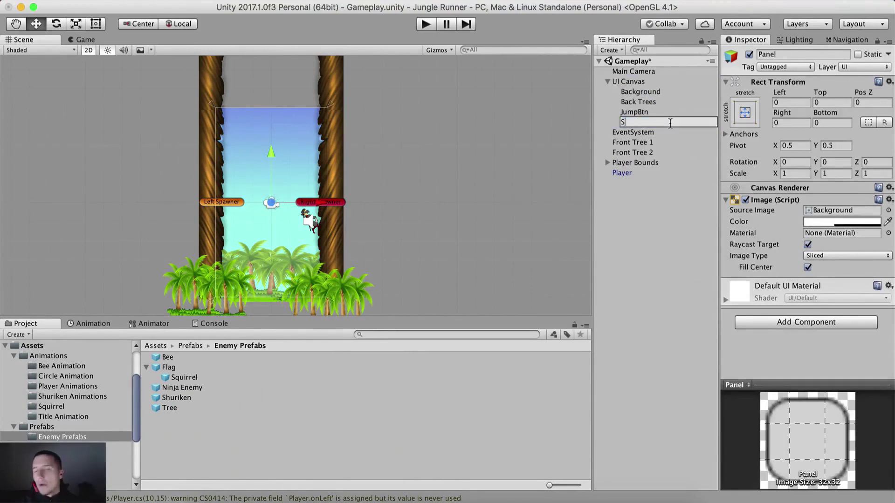
type("core Background")
key("Return")
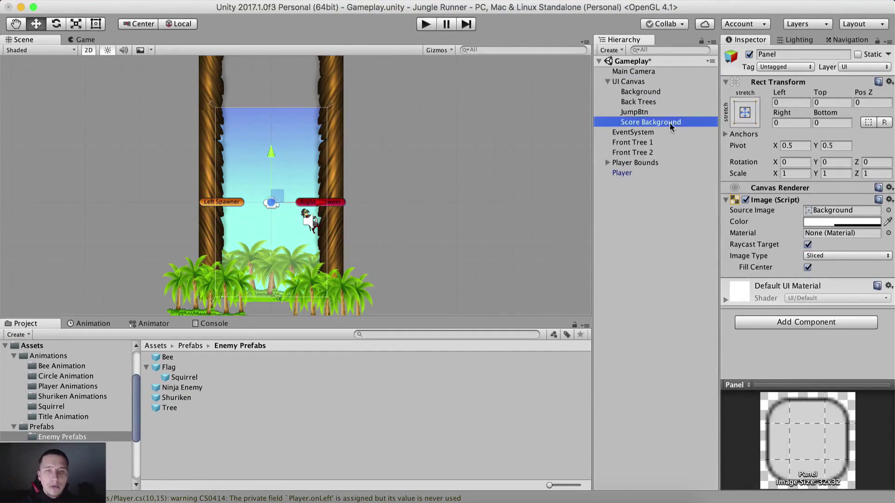
left_click(889, 210)
Set the panel's Source Image to the Score Background sprite and raise its alpha to 255.
type("sc")
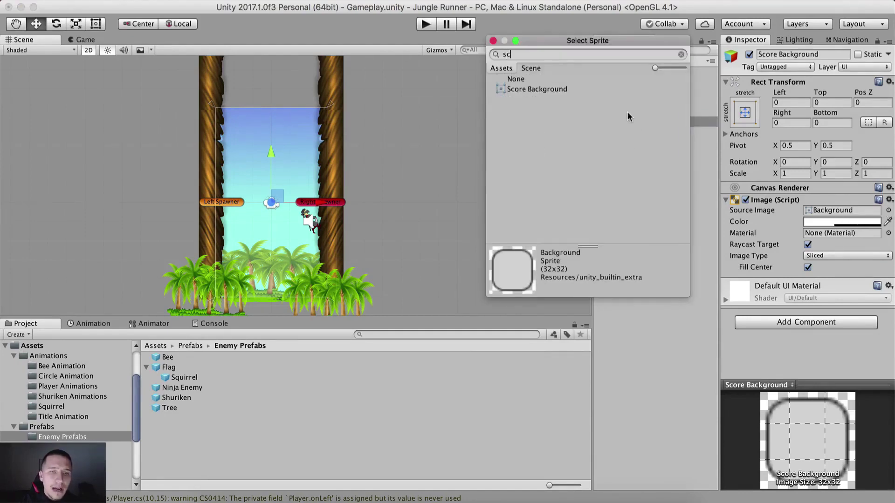
double_click(540, 89)
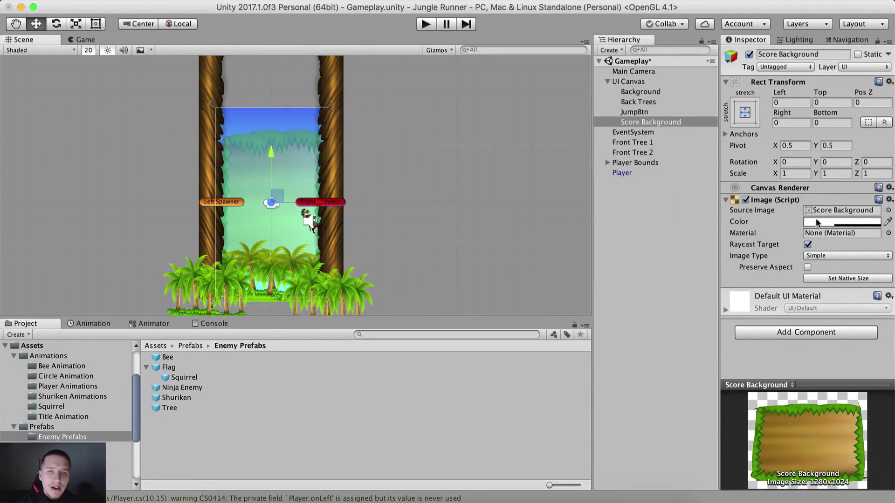
left_click(828, 221)
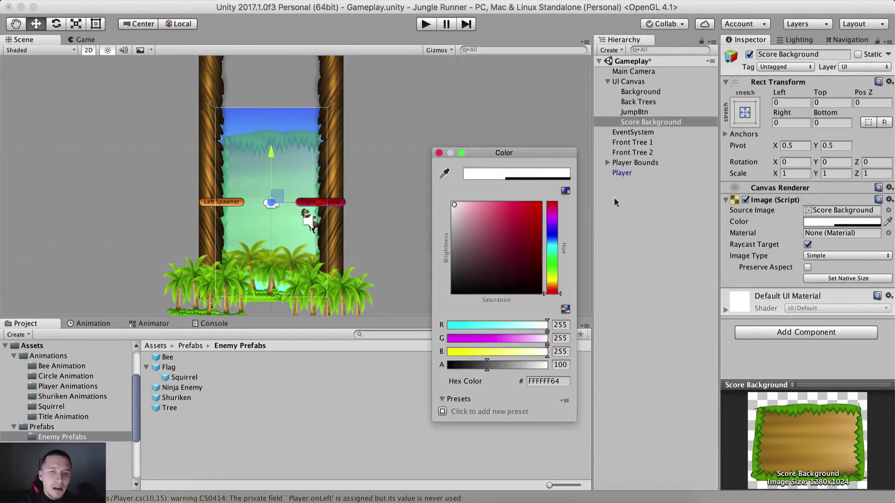
left_click_drag(498, 365, 569, 363)
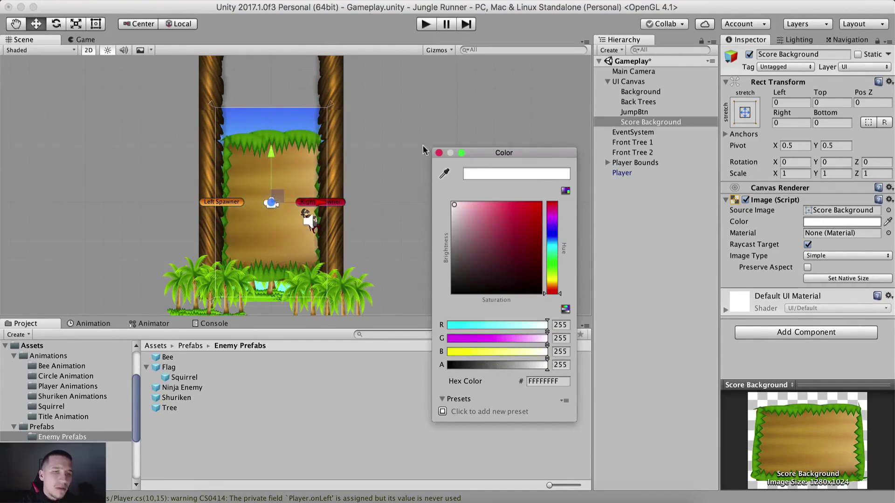
left_click(439, 152)
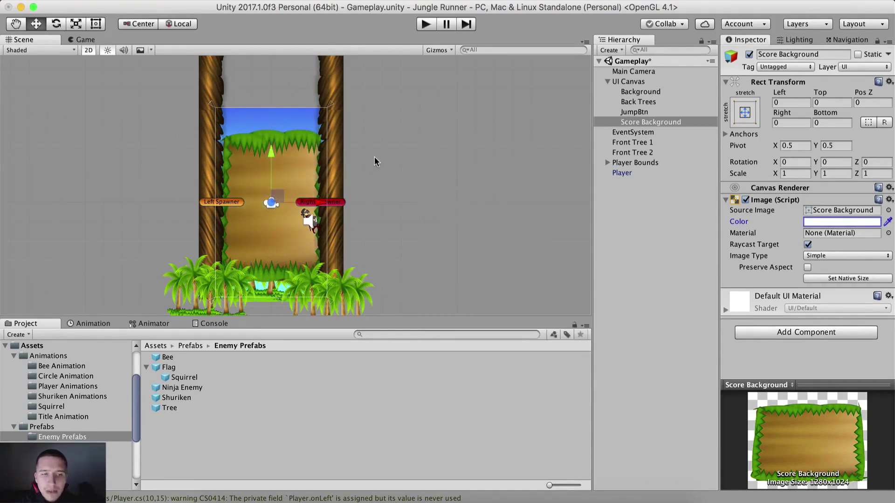
Anchor the Score Background panel to the middle-center preset.
left_click(642, 122)
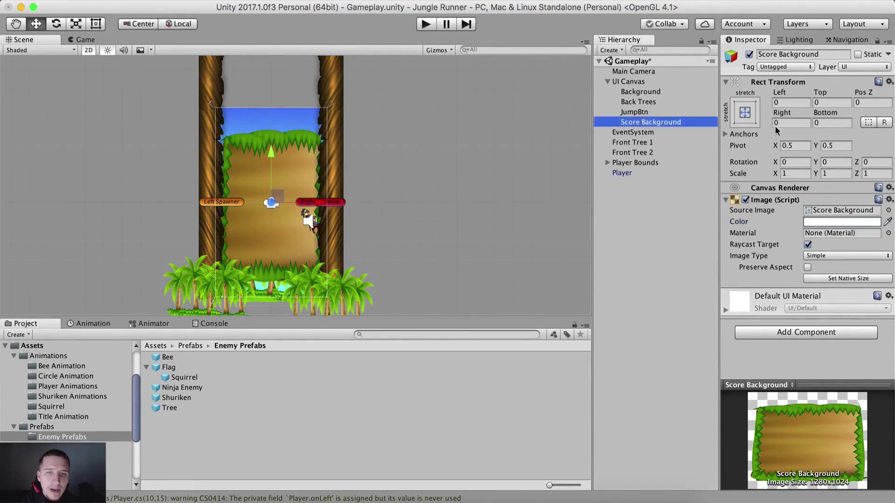
left_click(792, 122)
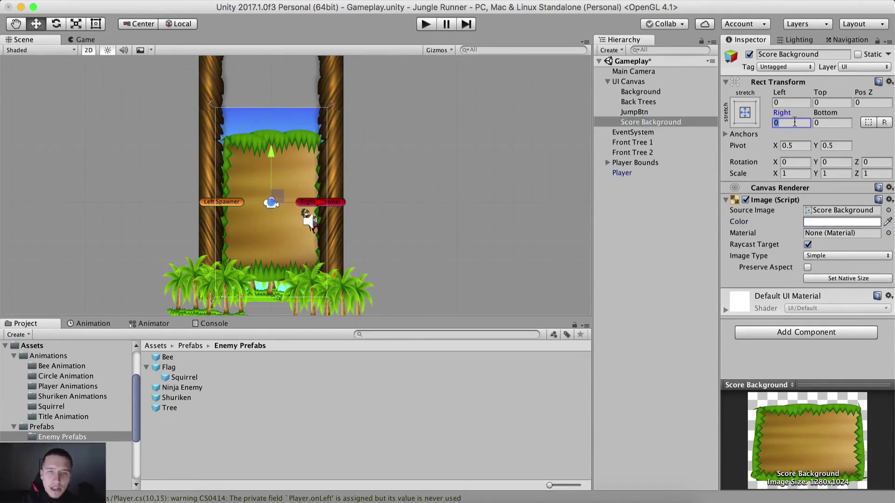
left_click(745, 112)
left_click(817, 239)
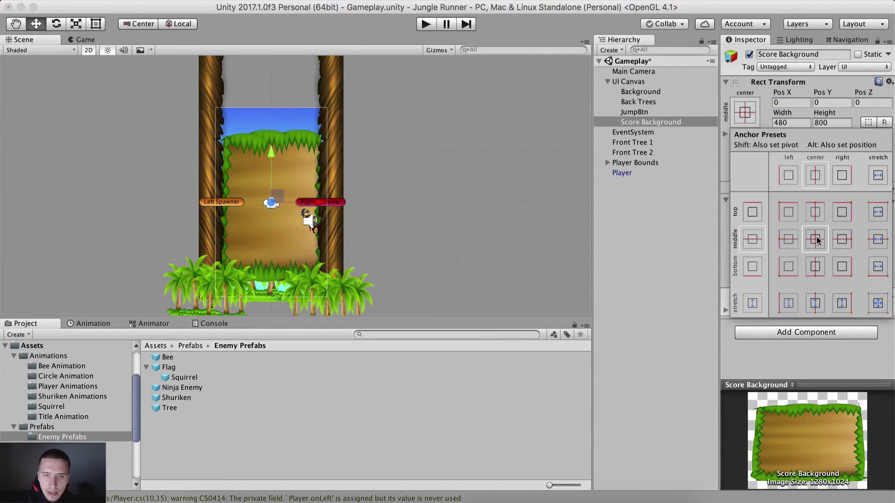
left_click(704, 236)
left_click(745, 112)
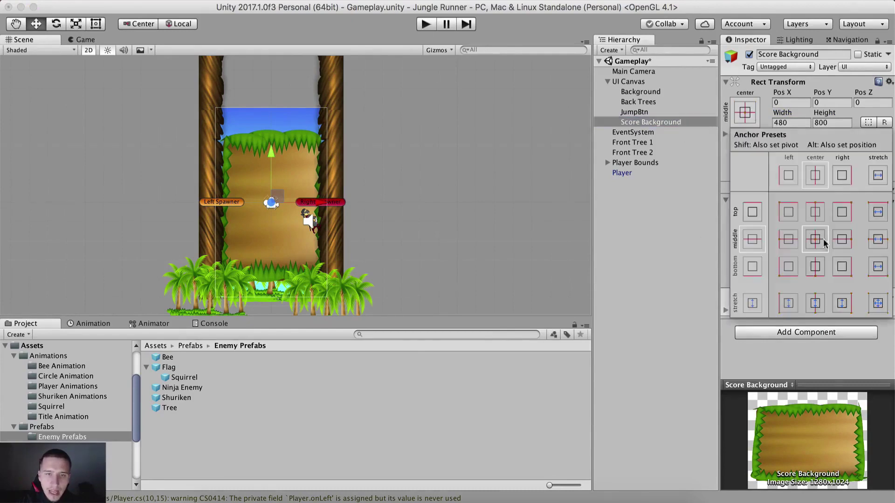
left_click(817, 240)
Resize the panel to width 225 and height 144, checking it in the Game view.
left_click(799, 122)
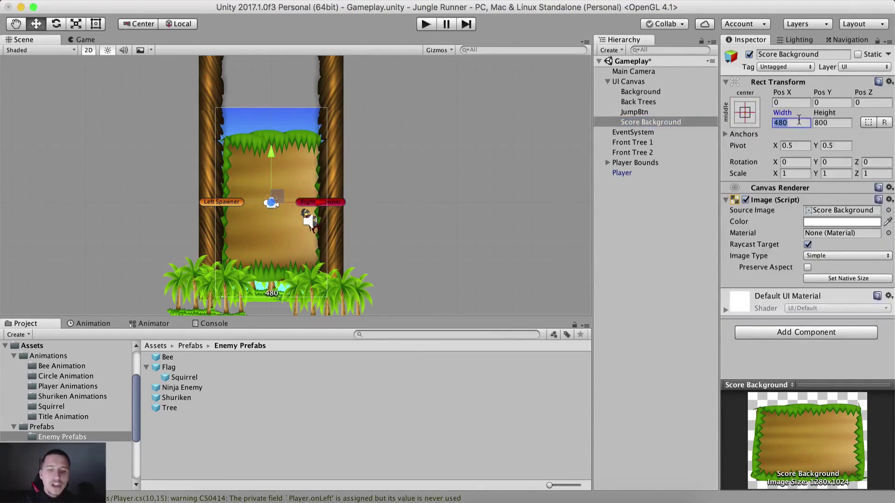
type("225")
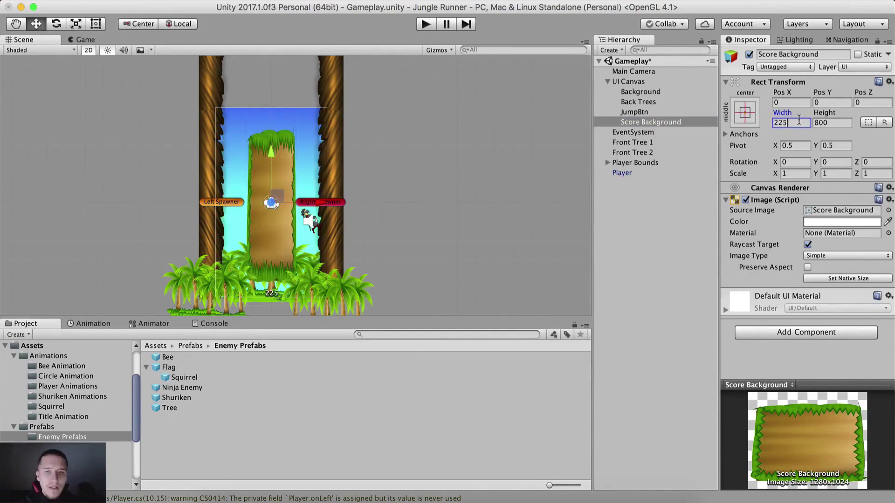
key("Tab")
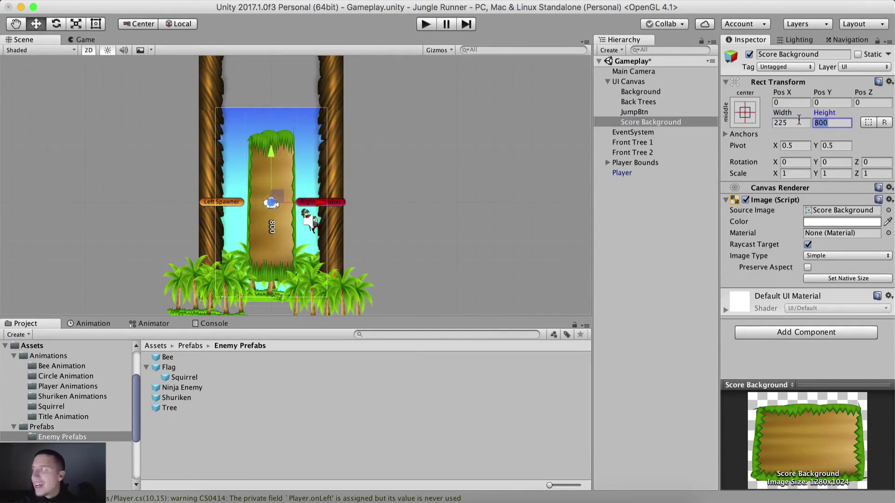
type("144")
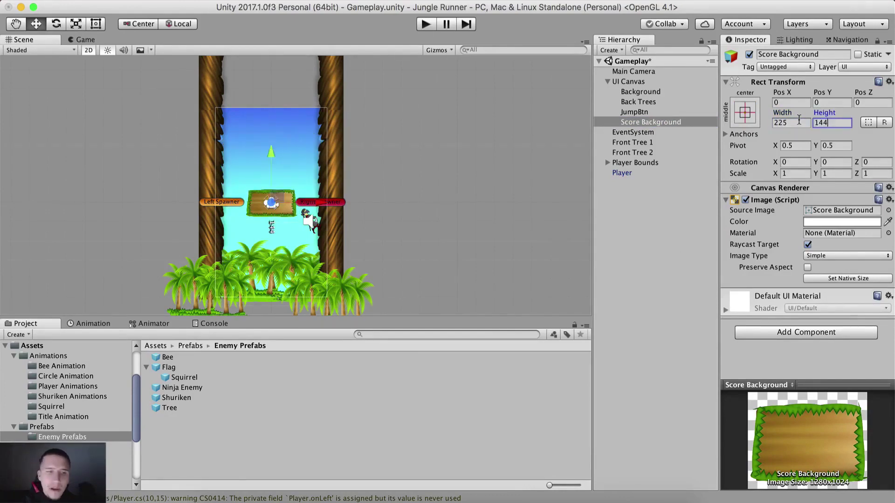
left_click(67, 40)
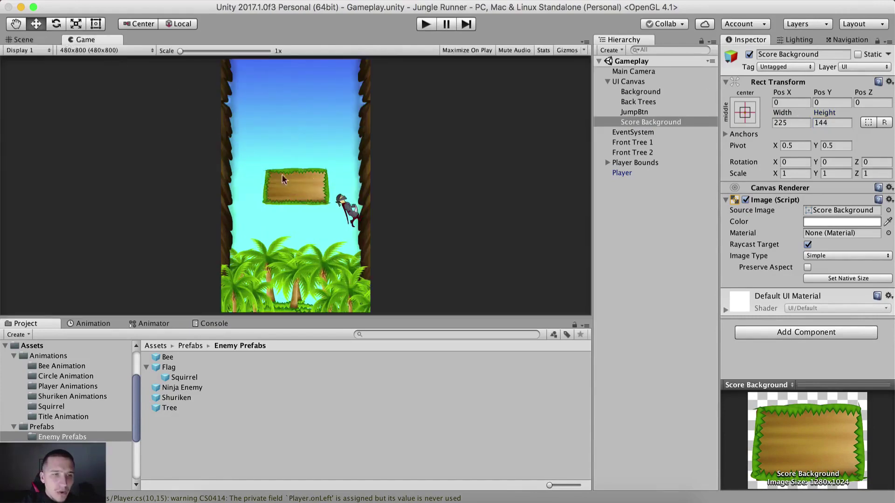
left_click(42, 40)
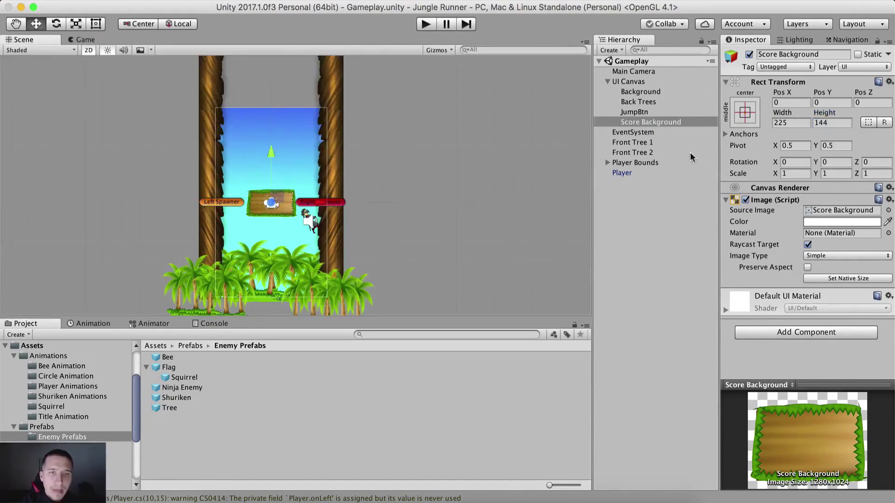
Add a UI Text under Score Background and rename it 'ScoreText'.
right_click(673, 122)
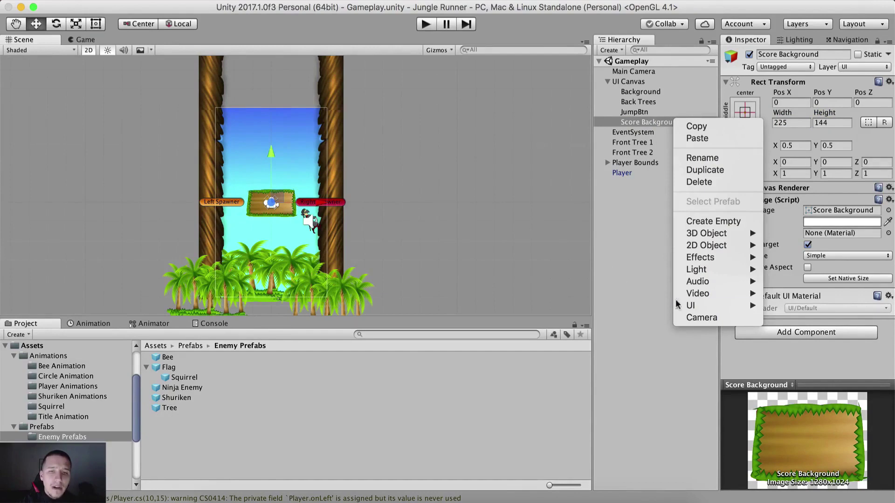
mouse_move(689, 306)
left_click(795, 306)
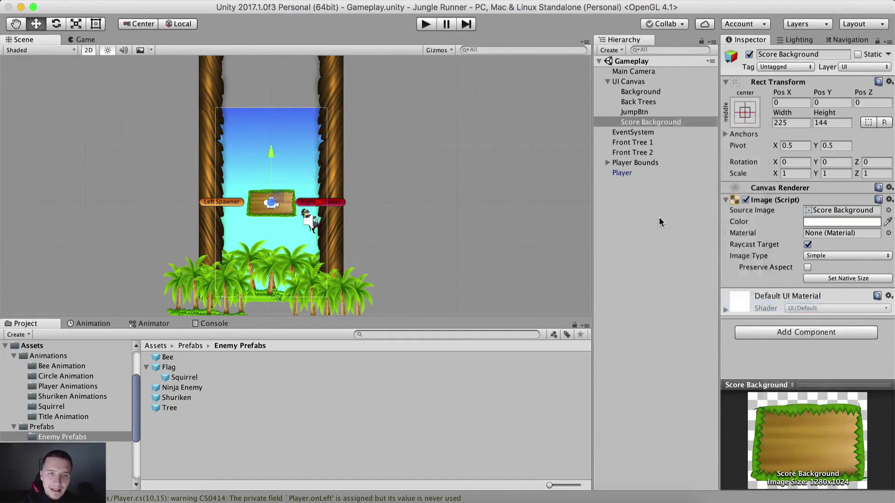
left_click(647, 132)
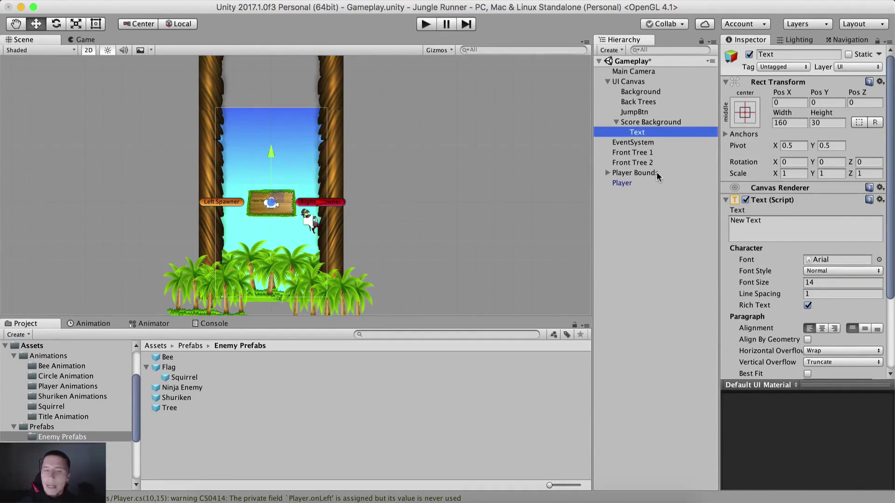
key("Return")
type("ScoreTe")
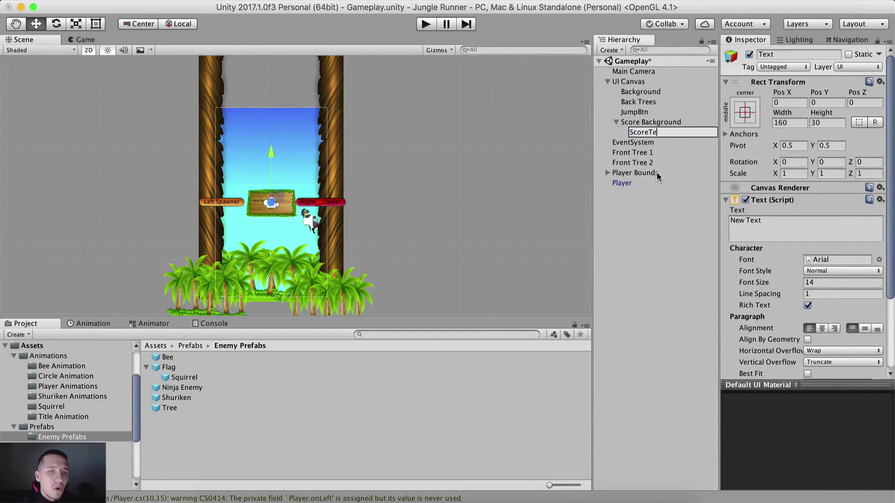
type("xt")
key("Return")
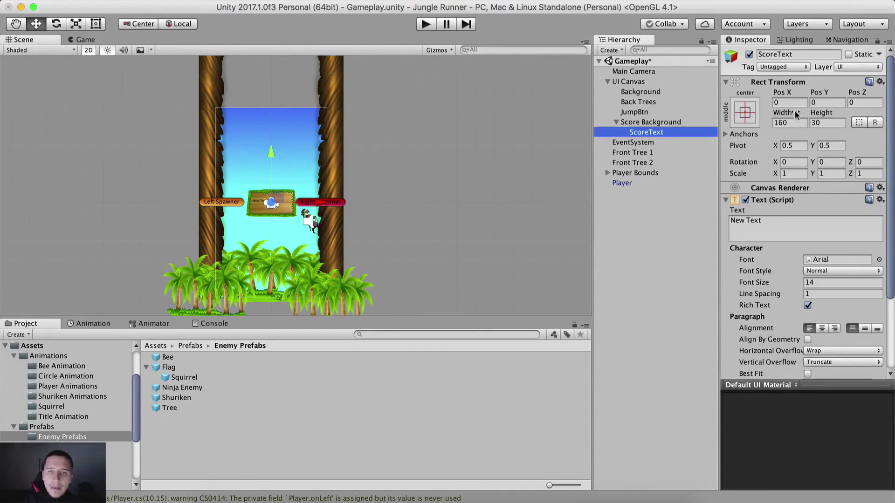
Size ScoreText to 225 × 144 and center its paragraph alignment.
left_click(793, 122)
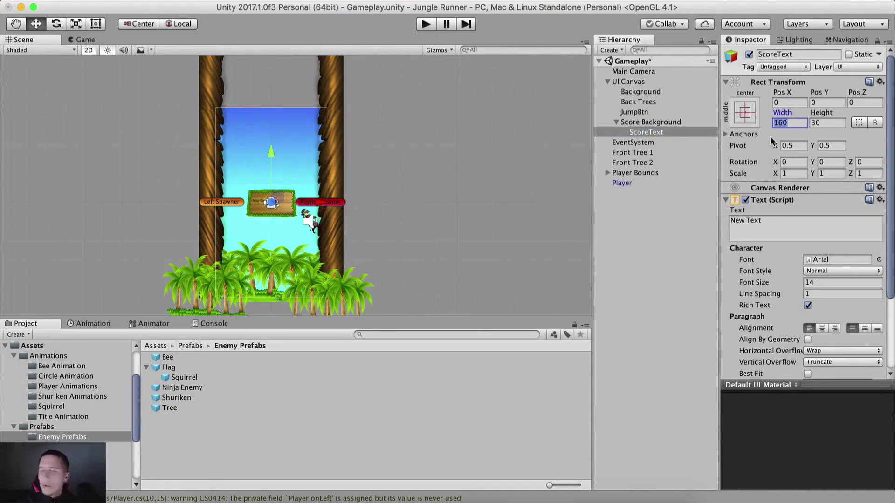
type("225")
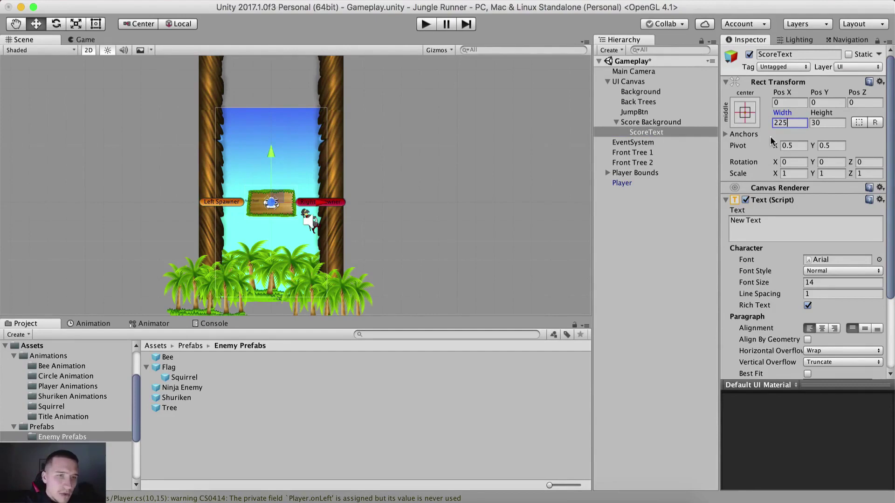
key("Tab")
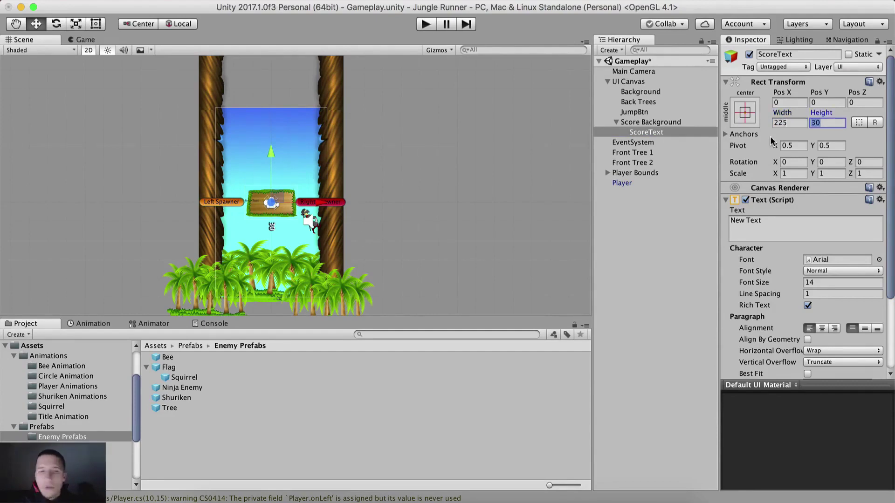
type("144")
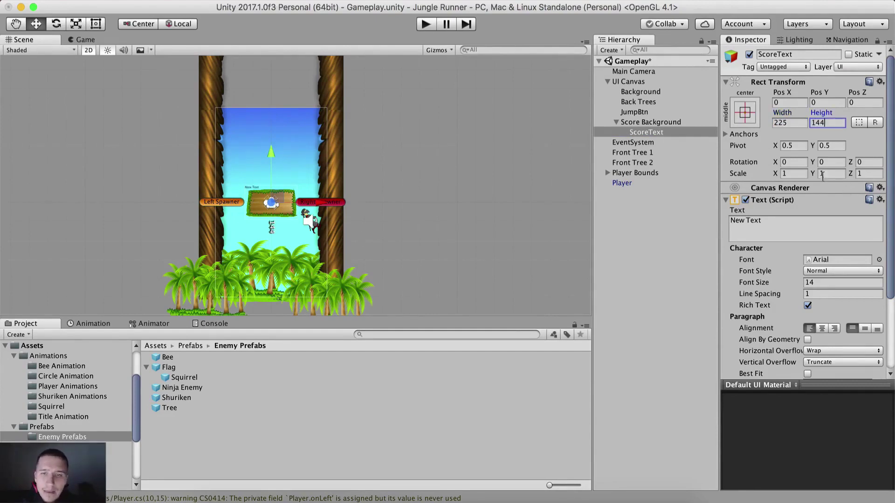
left_click(822, 328)
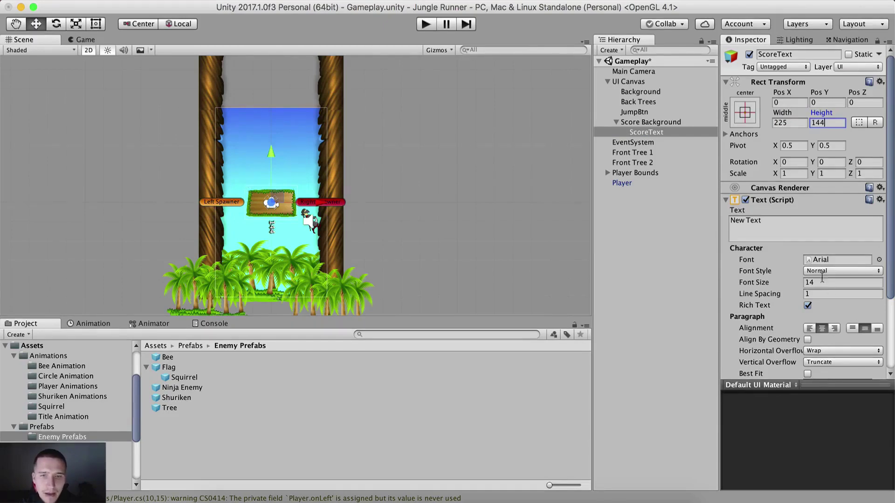
Set the ScoreText color to white.
scroll(815, 310, "down", 3)
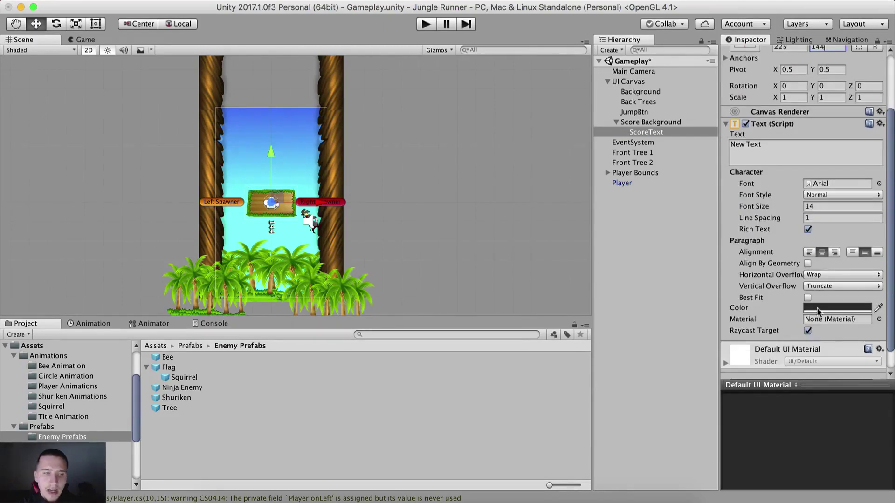
left_click(818, 309)
left_click_drag(460, 207, 452, 202)
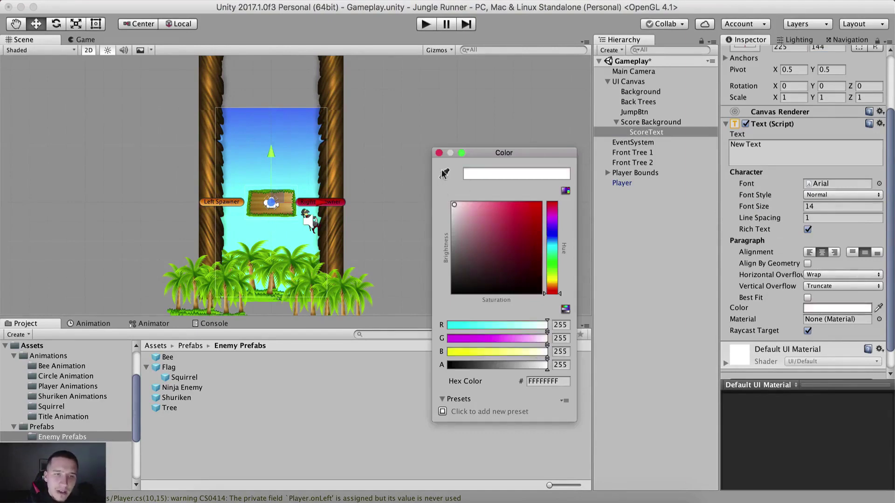
left_click(439, 153)
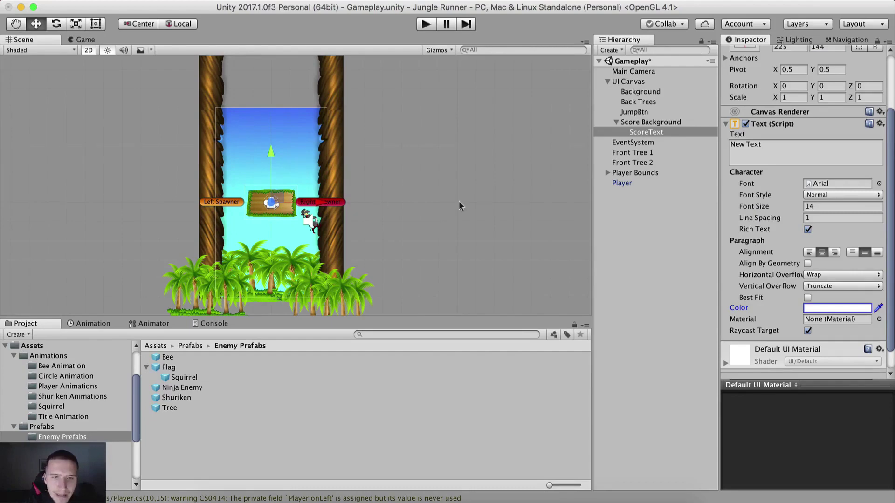
Set ScoreText's font size to 50 and its text to '1'.
left_click(818, 206)
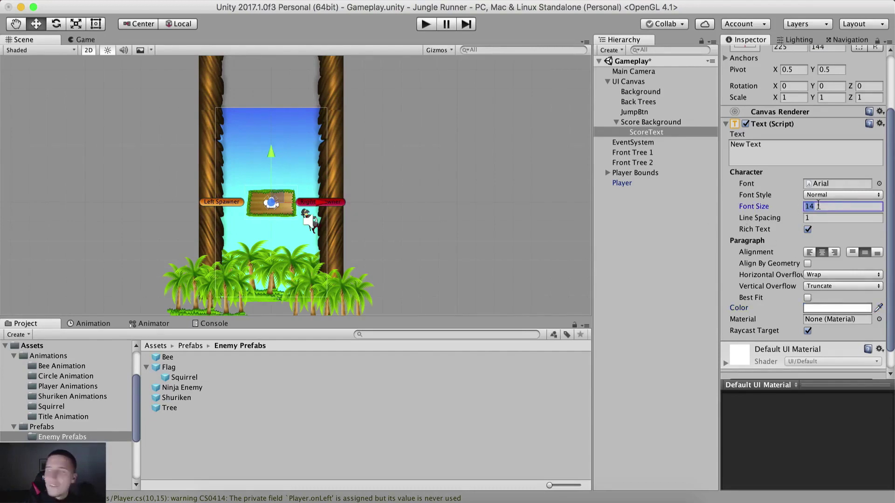
type("49")
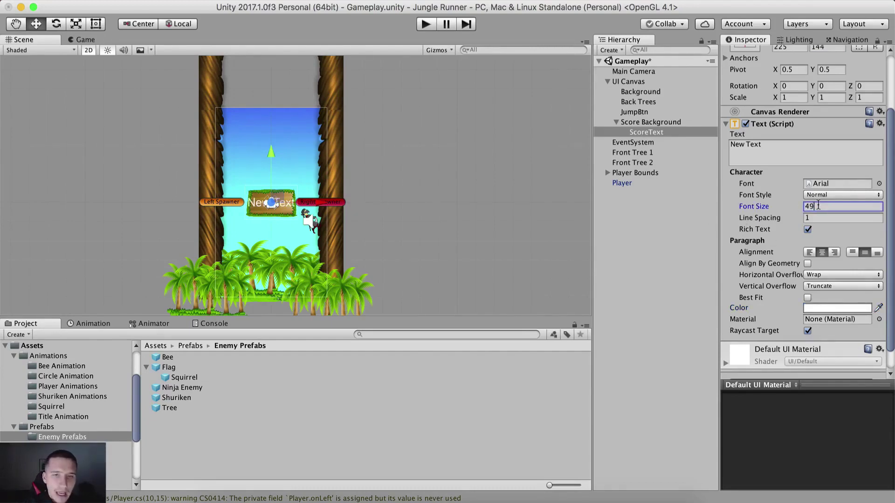
double_click(818, 206)
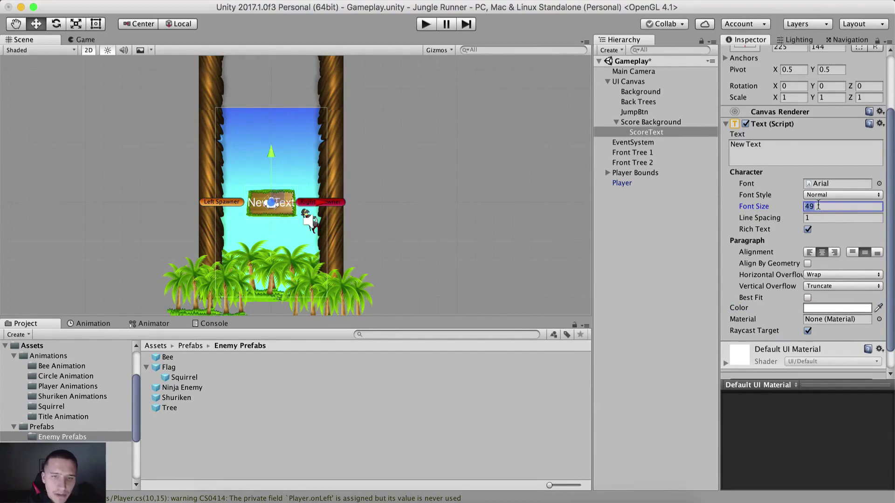
type("50")
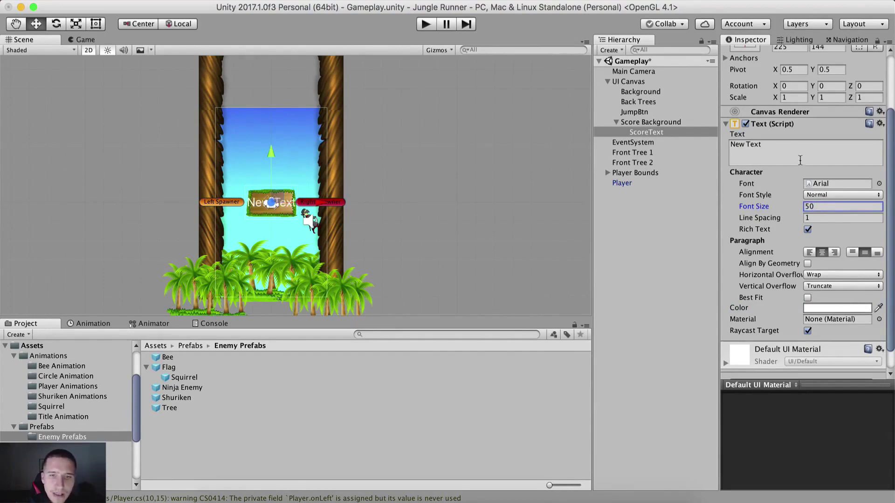
left_click(800, 160)
type("1")
key("Return")
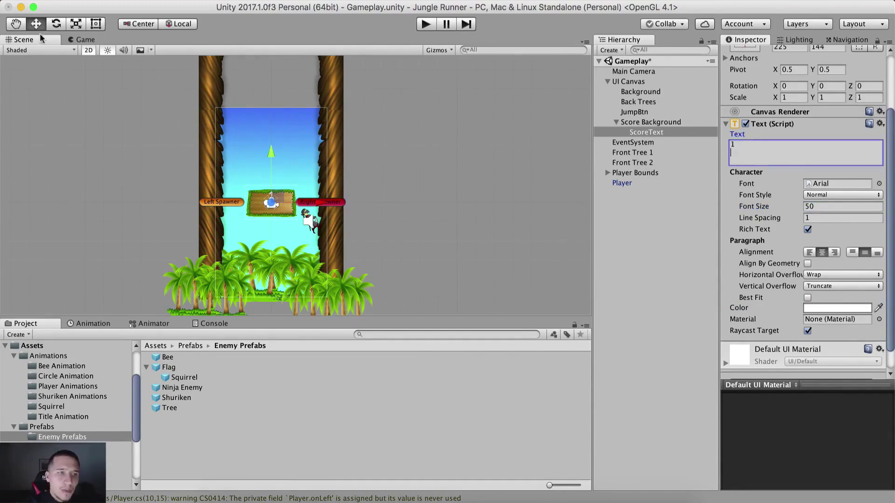
Drag the score text down within the board, previewing it in the Game view.
left_click(70, 40)
left_click(52, 40)
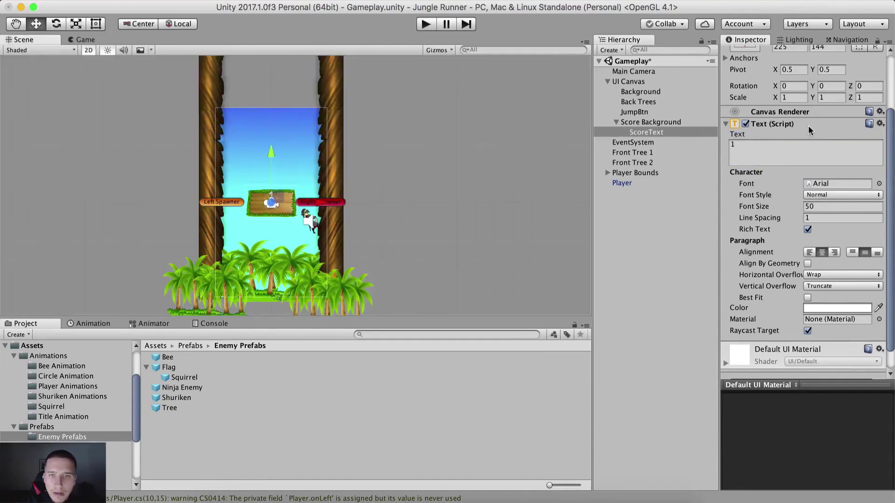
scroll(808, 125, "up", 3)
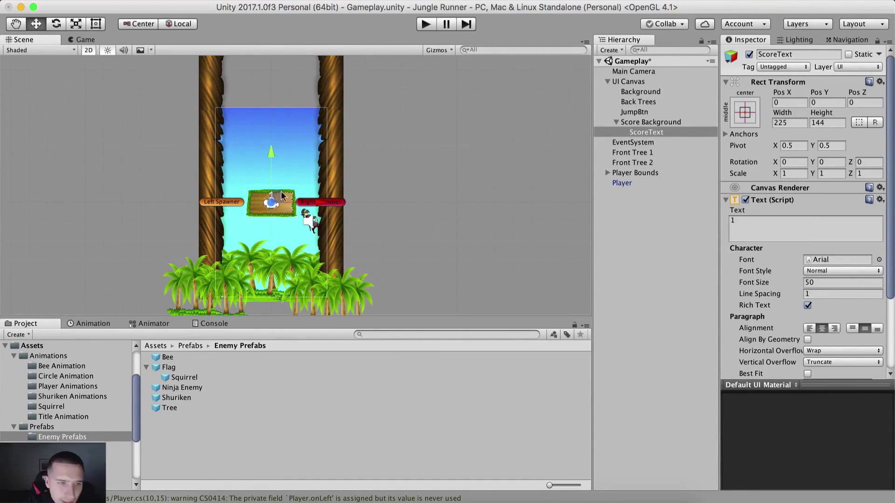
scroll(281, 196, "up", 5)
left_click_drag(231, 187, 232, 200)
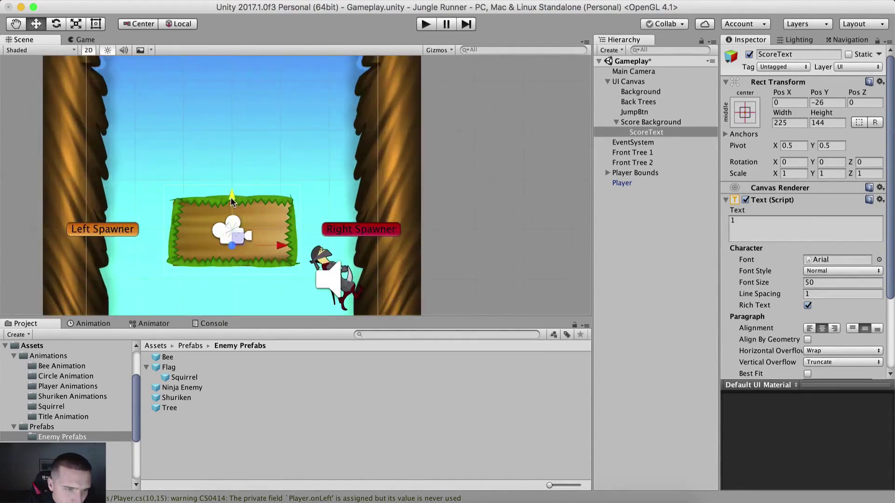
left_click(86, 40)
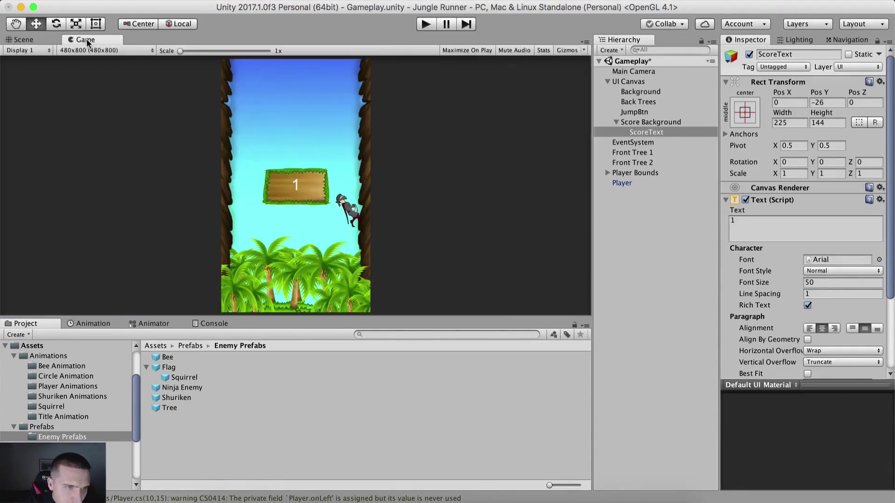
left_click(50, 40)
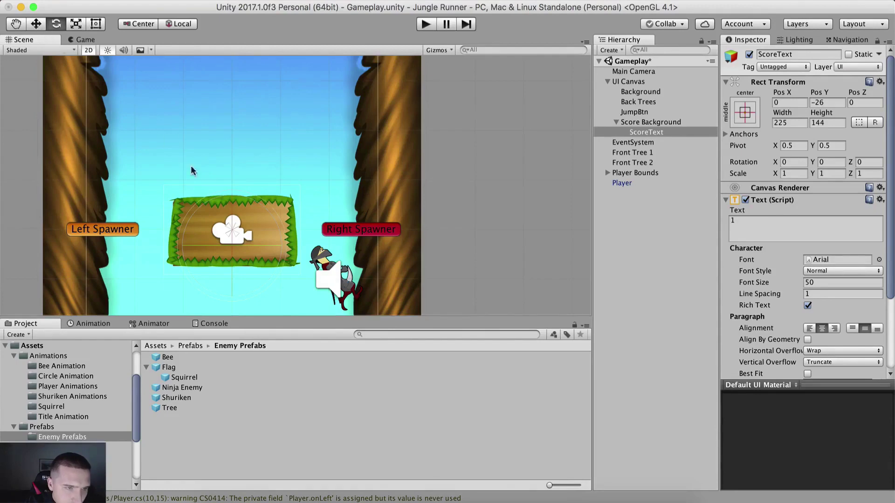
Move Score Background upward with the Move tool and nudge ScoreText slightly.
left_click(36, 24)
middle_click_drag(227, 174, 276, 154)
left_click(216, 154)
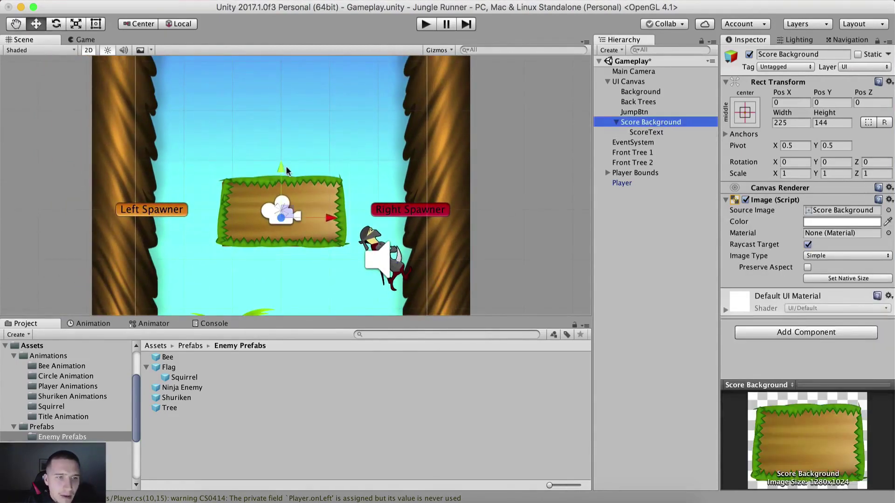
left_click_drag(282, 166, 281, 110)
middle_click_drag(496, 104, 498, 143)
left_click(647, 132)
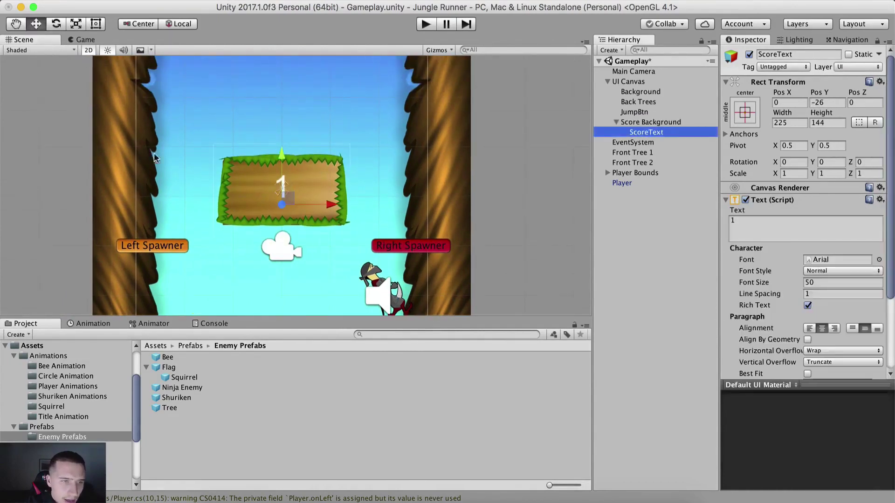
left_click_drag(283, 157, 282, 156)
Set ScoreText's Pos Y to -30 so the 1 sits centred on the board.
left_click(82, 40)
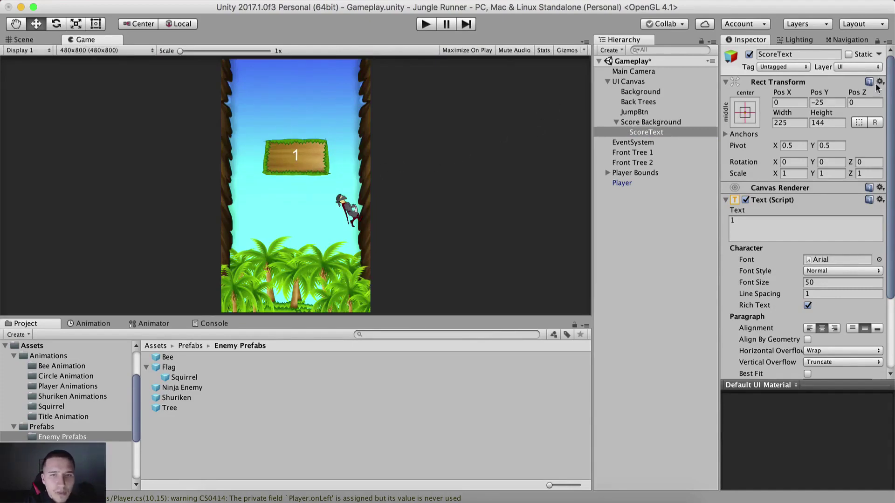
mouse_move(819, 95)
left_mouse_down()
mouse_move(736, 99)
mouse_move(819, 98)
left_mouse_up()
left_click(832, 104)
type("-30")
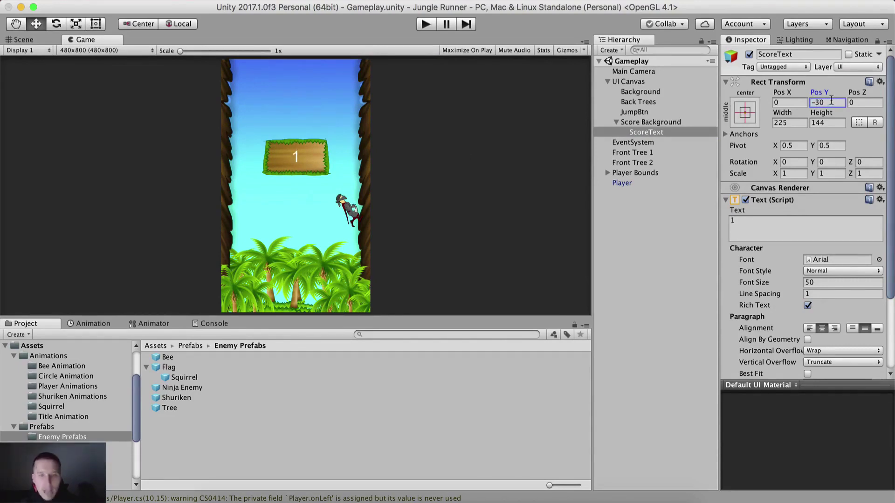
left_click(19, 36)
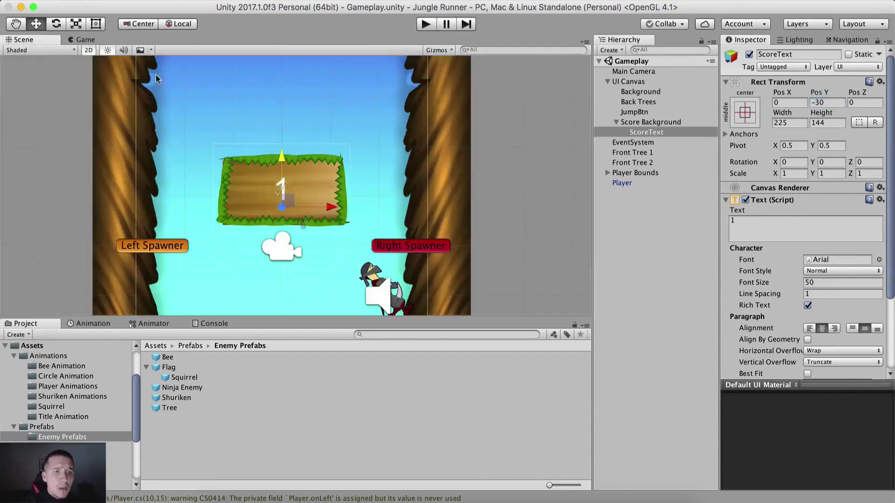
scroll(476, 196, "down", 3)
middle_click_drag(475, 196, 391, 189)
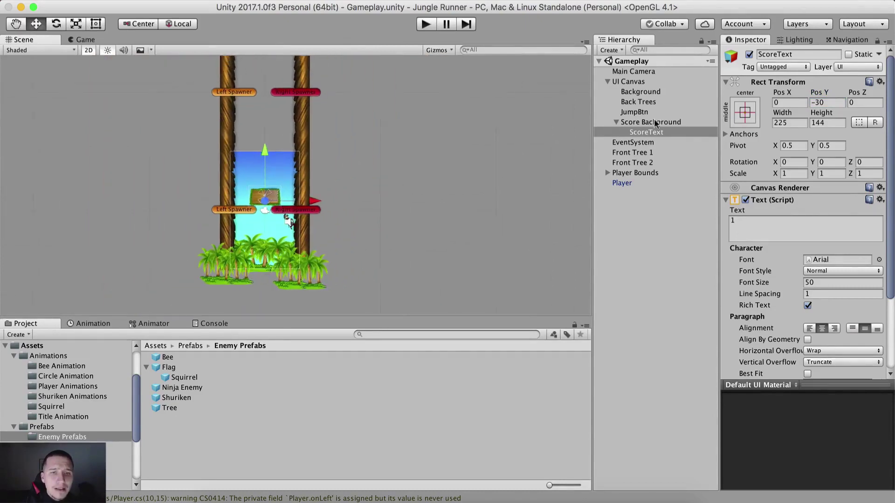
Set Score Background's Rect Transform Pos Y to 650, above the screen top.
left_click(469, 140)
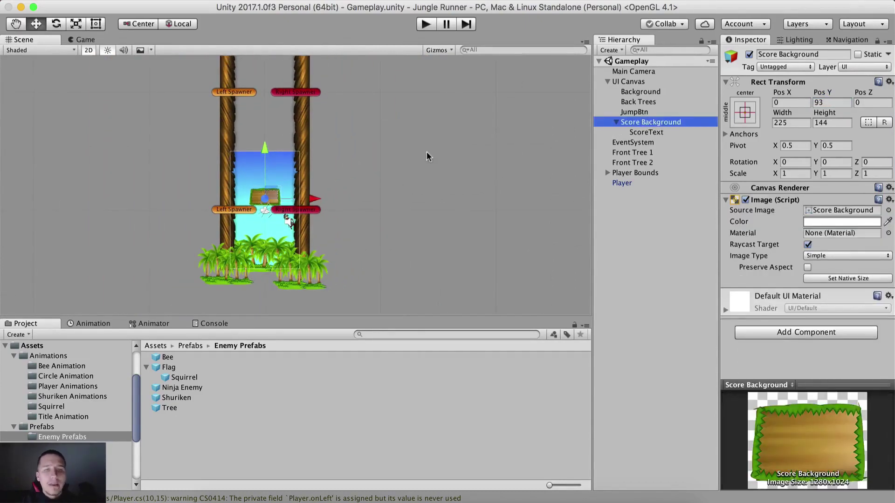
left_click(827, 103)
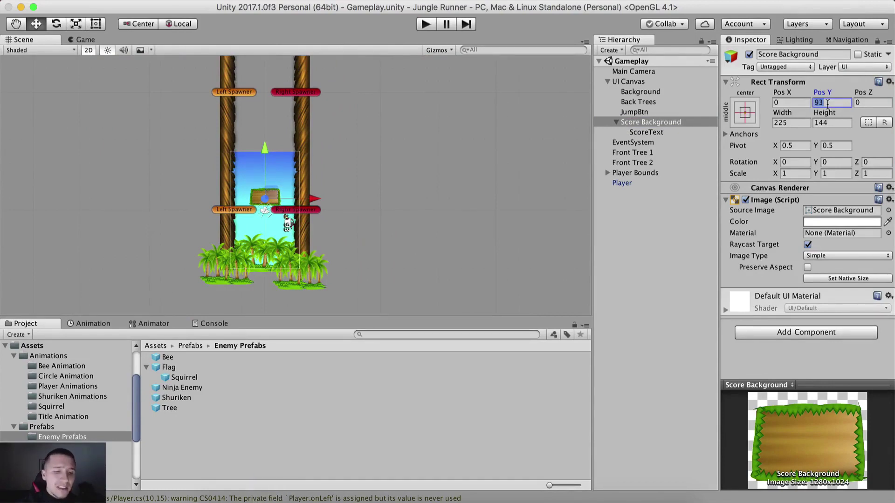
type("650")
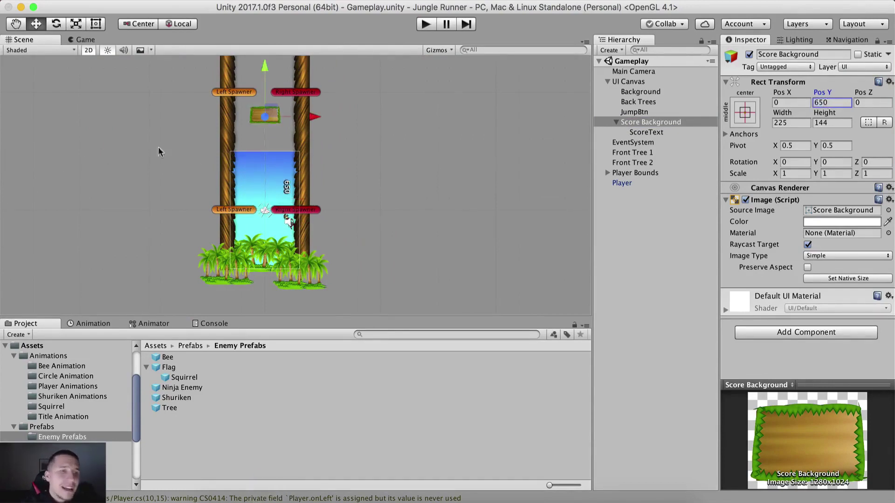
scroll(159, 150, "up", 5)
scroll(330, 184, "down", 4)
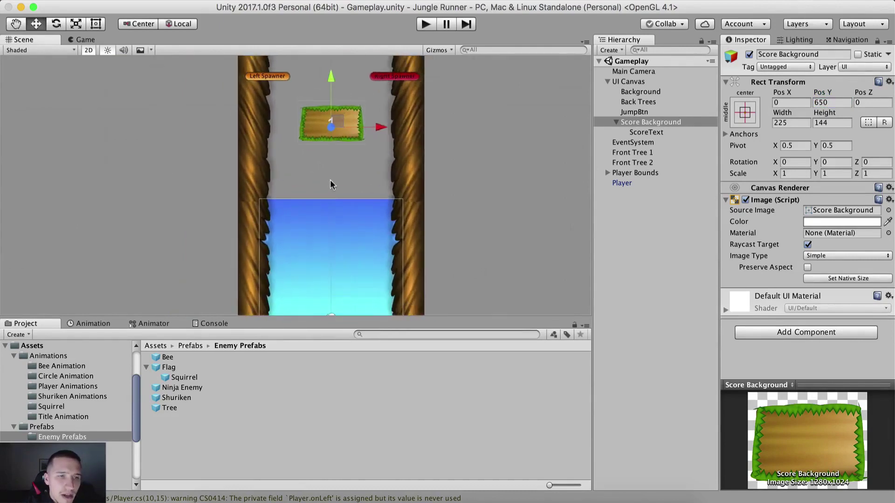
scroll(310, 157, "up", 2)
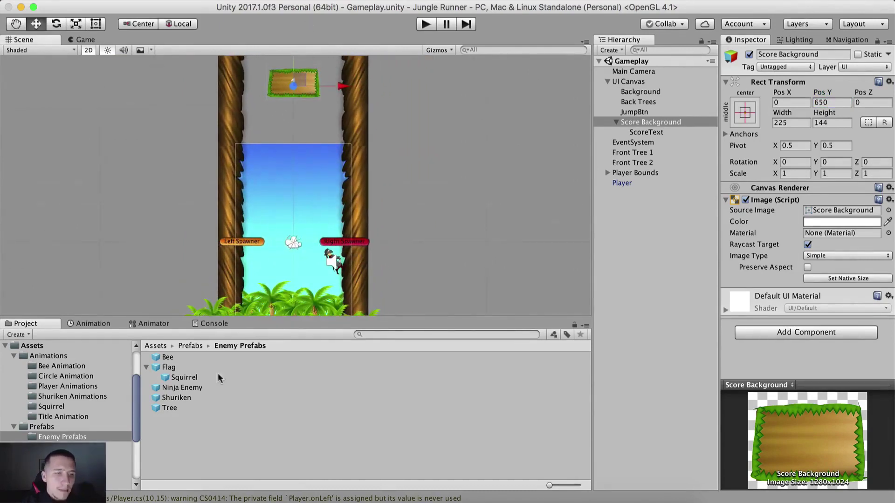
left_click(155, 345)
Create a 'Score Background Animation' folder in Assets/Animations and open the Animation window.
double_click(176, 357)
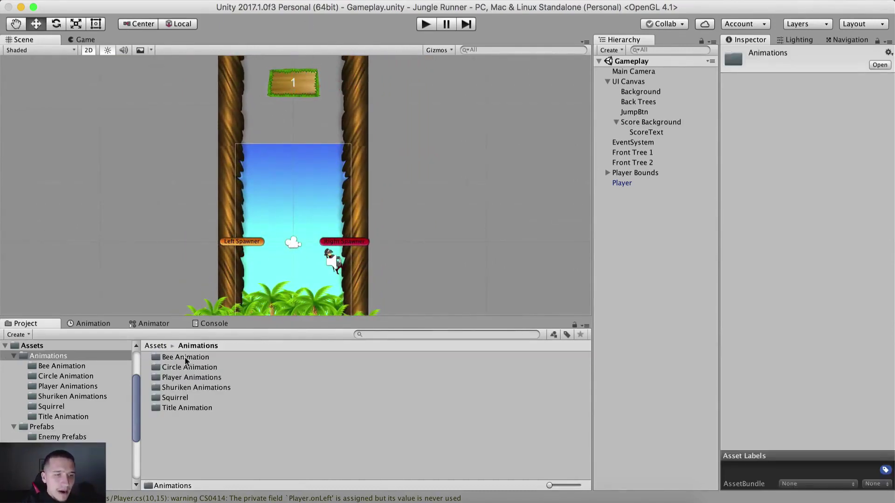
right_click(181, 448)
mouse_move(242, 279)
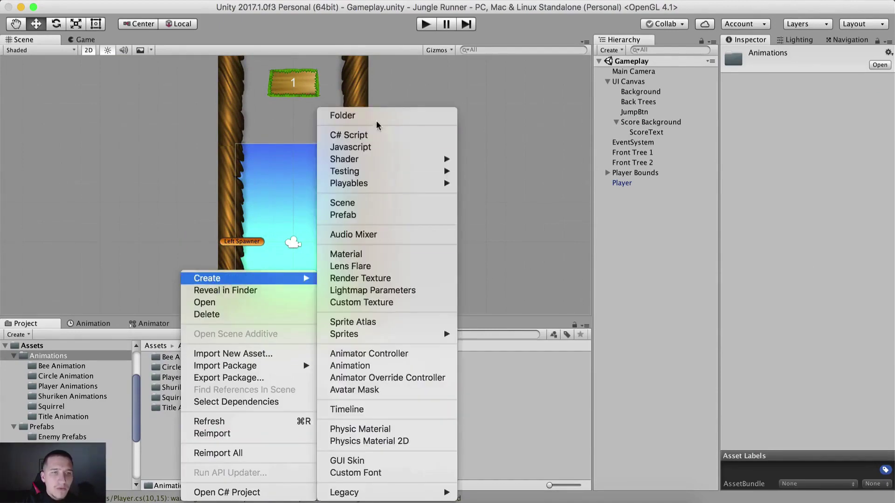
left_click(377, 116)
type("Score Background A")
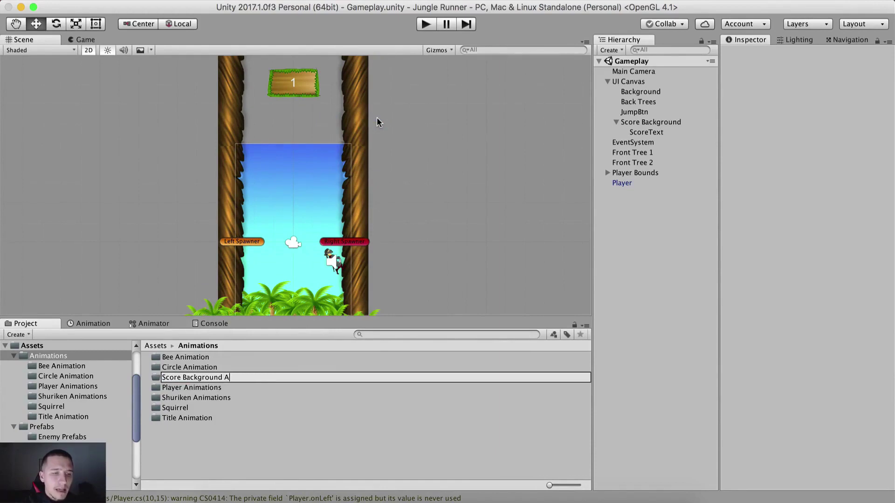
type("nimation")
key("Return")
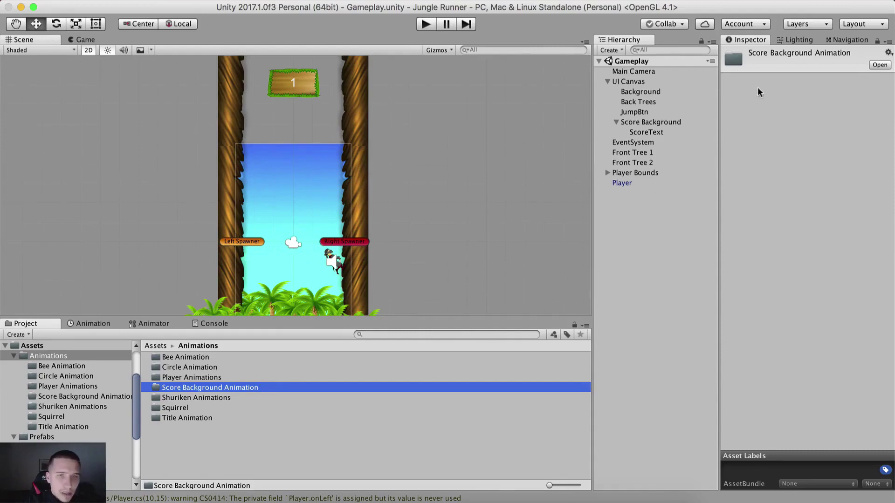
left_click(78, 323)
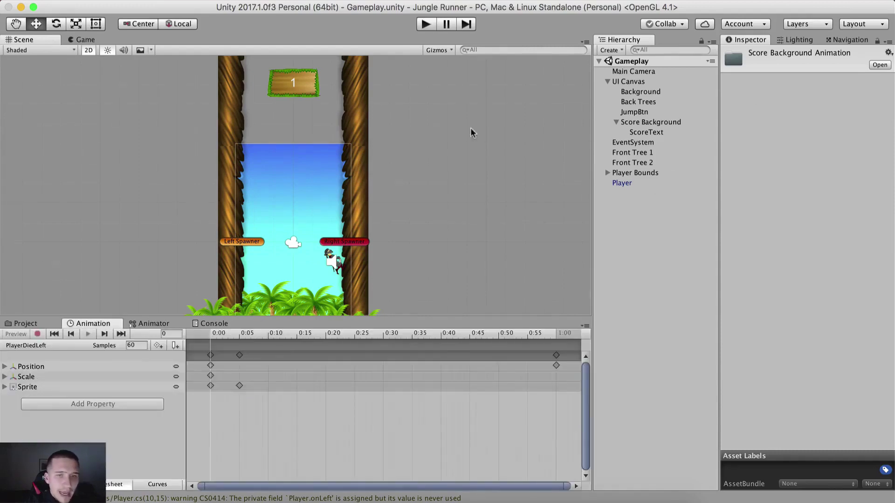
Create the 'Score BG Anim' clip for Score Background in the Score Background Animation folder.
left_click(635, 123)
left_click(383, 429)
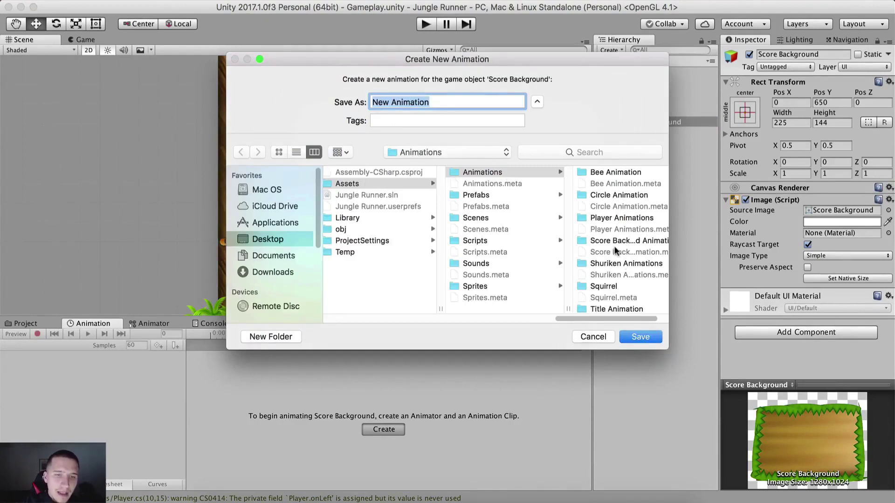
left_click(615, 240)
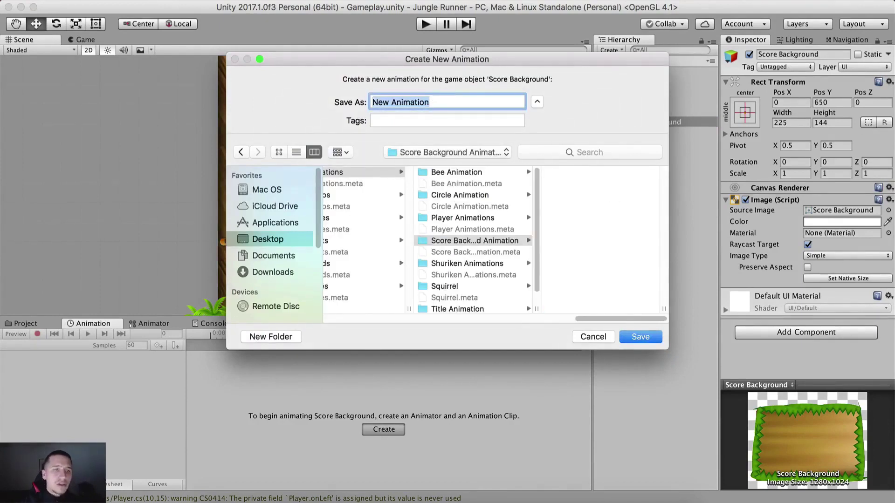
type("Score A")
key("BackSpace")
type("BG Anim")
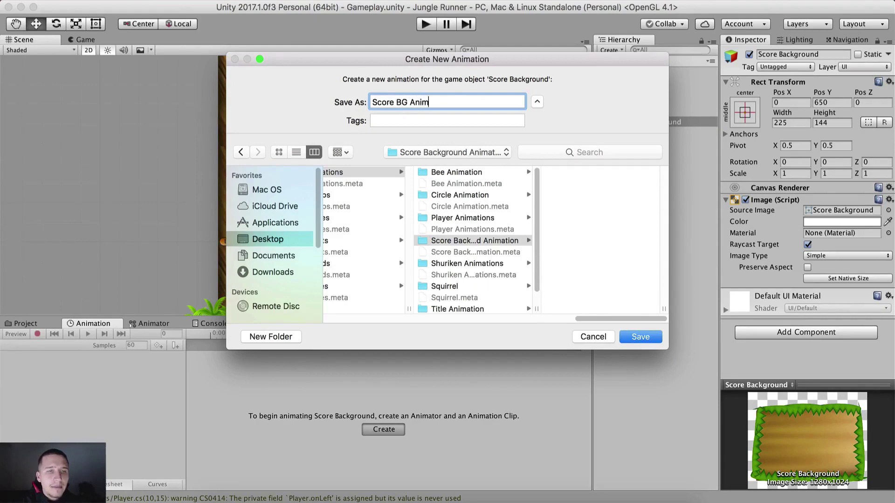
key("Return")
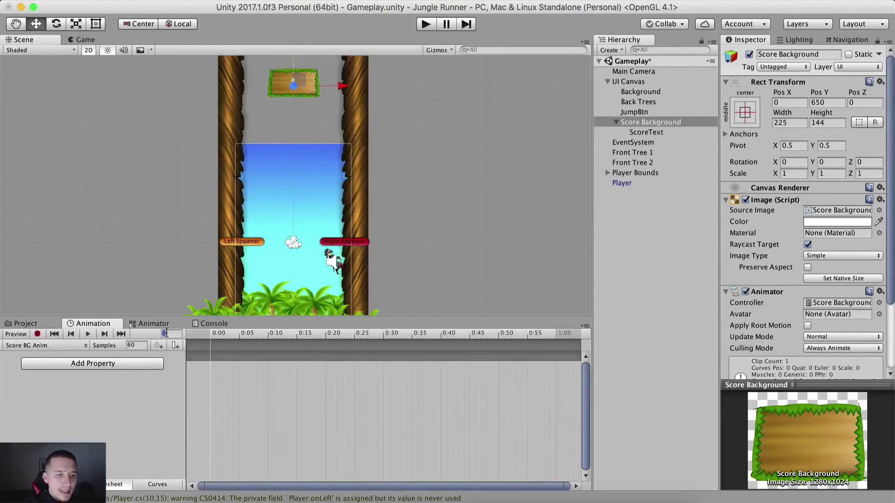
Record a keyframe at frame 60 with Score Background's Pos Y set to 310.
type("60")
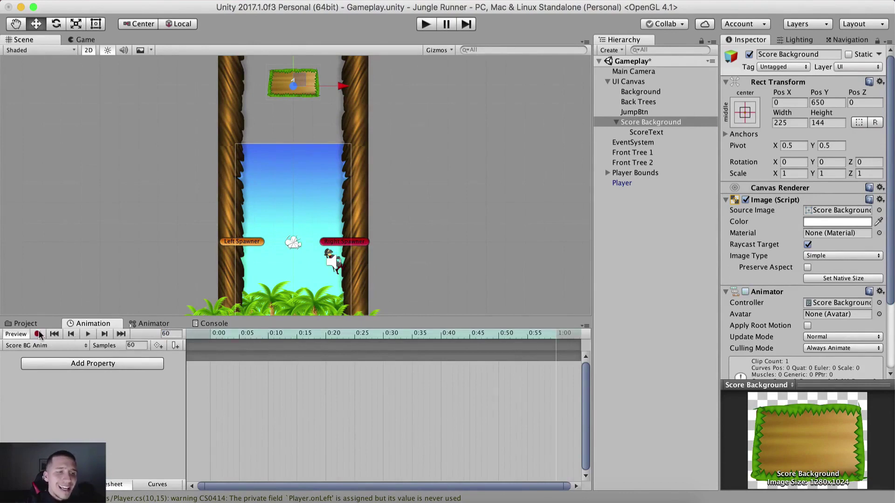
left_click(38, 335)
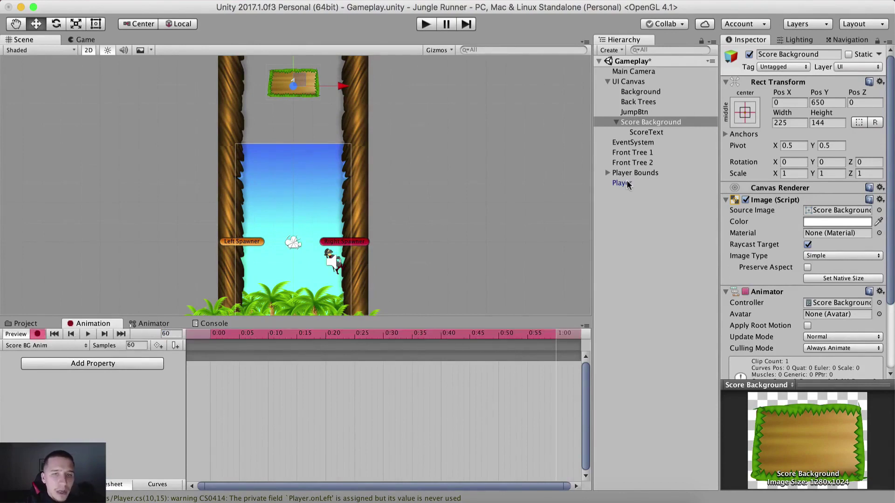
left_click(832, 103)
type("310")
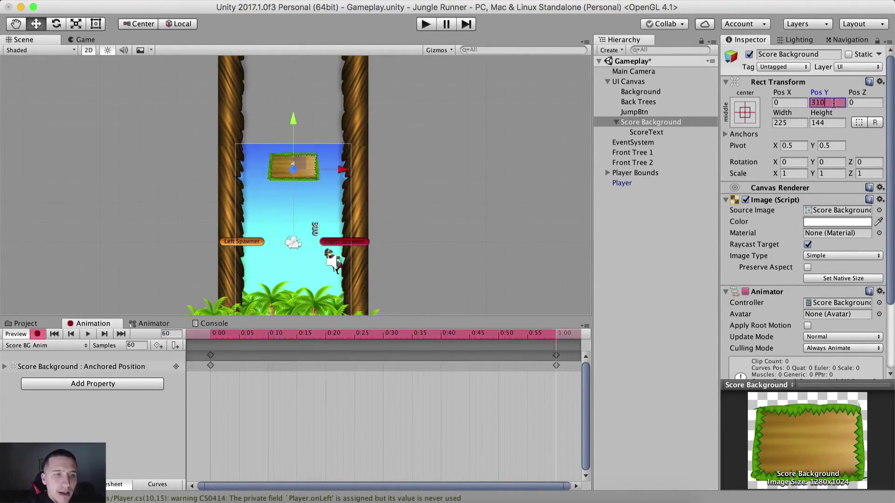
left_click(37, 334)
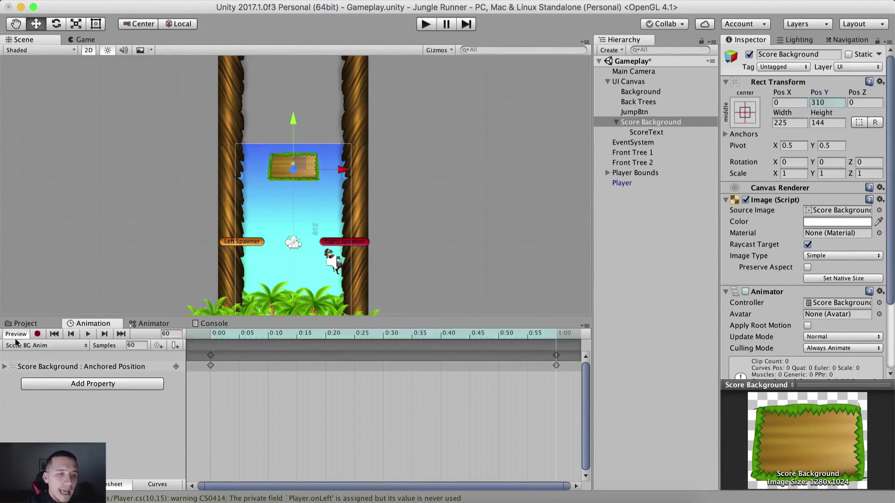
Scrub the timeline and play the game to test the slide, then view the Animator graph.
left_click_drag(211, 334, 534, 334)
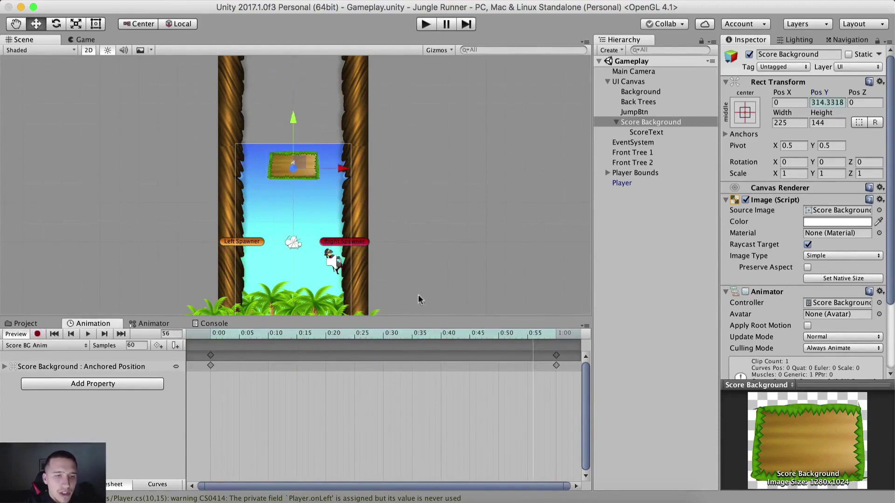
left_click(422, 24)
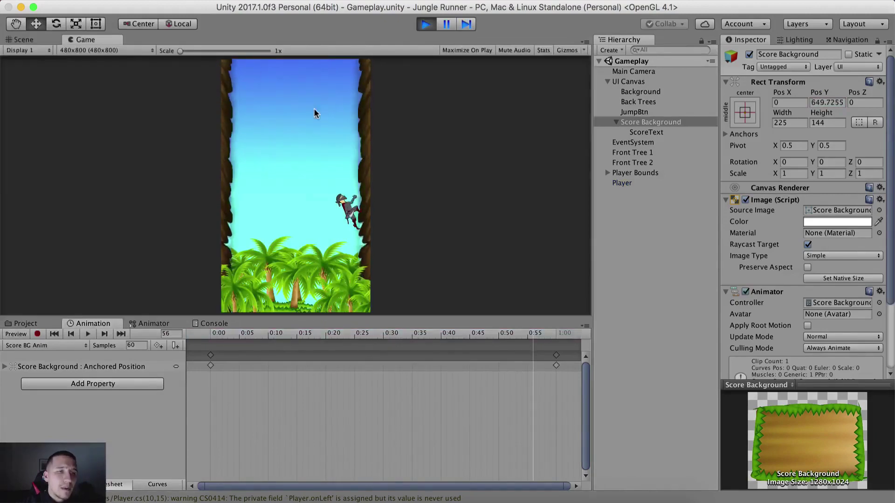
key("super+p")
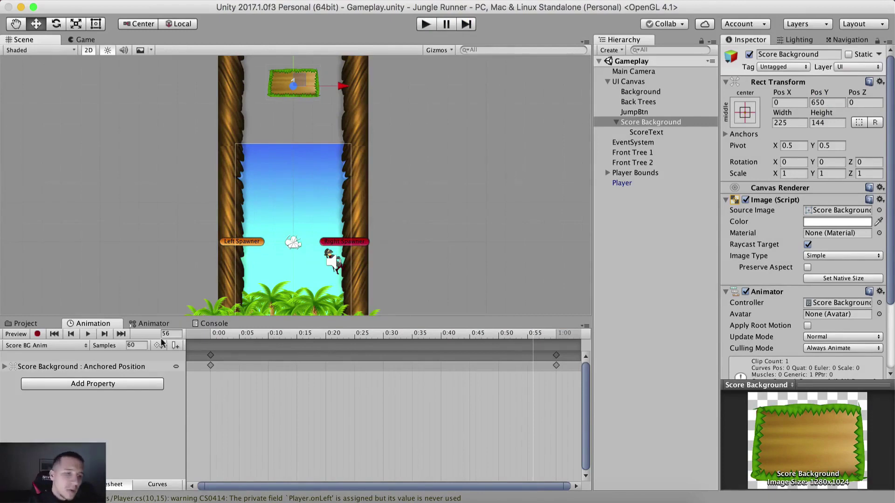
left_click(157, 324)
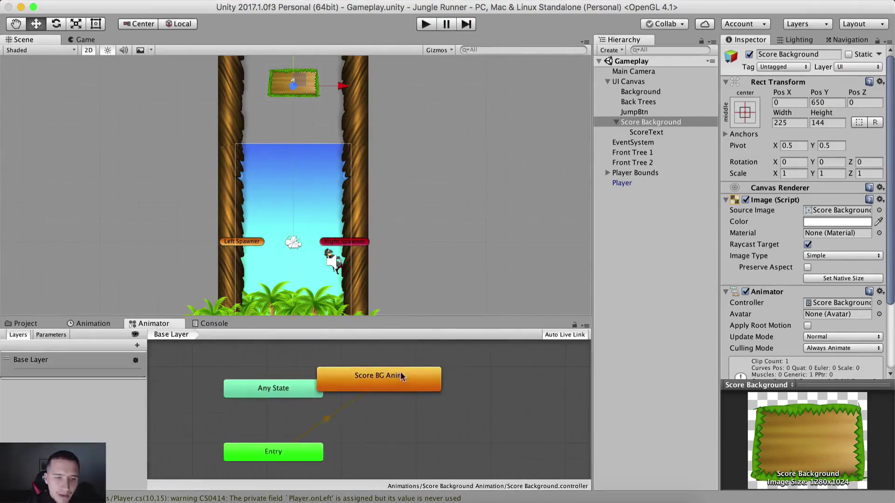
Turn off Loop Time on the Score BG Anim clip so the slide plays once.
left_click_drag(402, 378, 416, 406)
middle_click_drag(417, 405, 373, 387)
left_click_drag(373, 386, 376, 396)
double_click(376, 396)
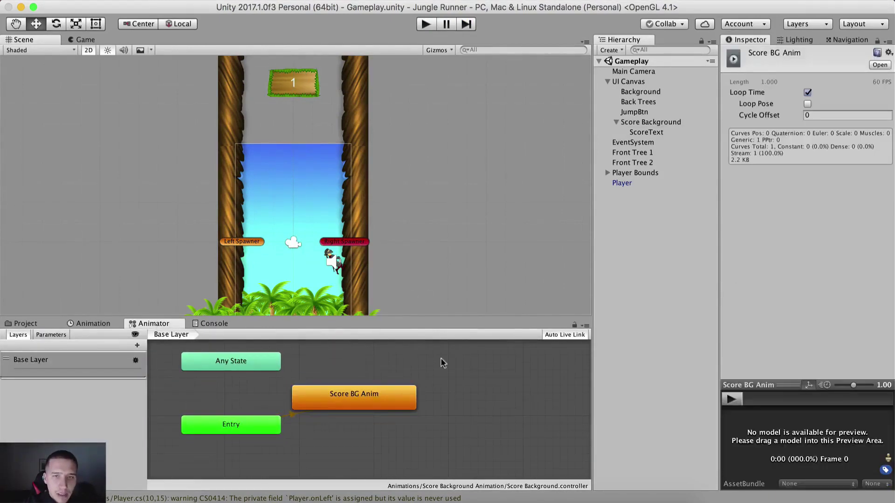
left_click(807, 93)
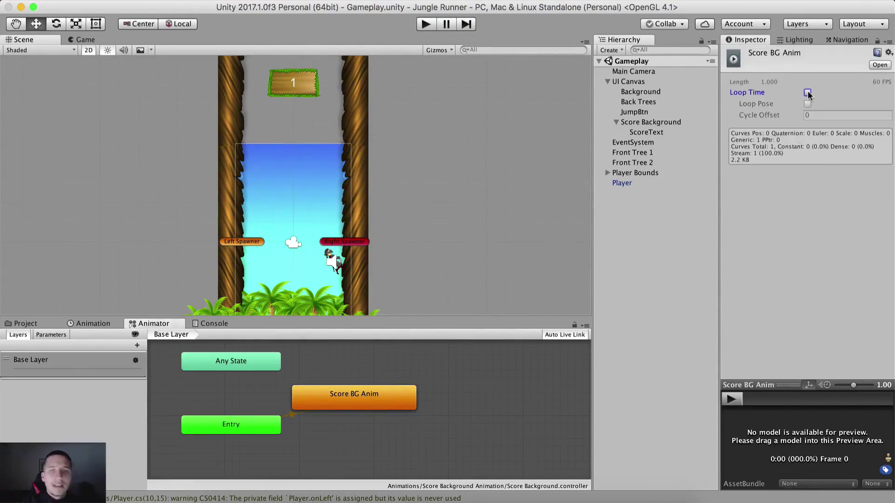
Set the Score BG Anim state's Speed to 0.5 and run the game.
left_click(410, 400)
left_click(825, 92)
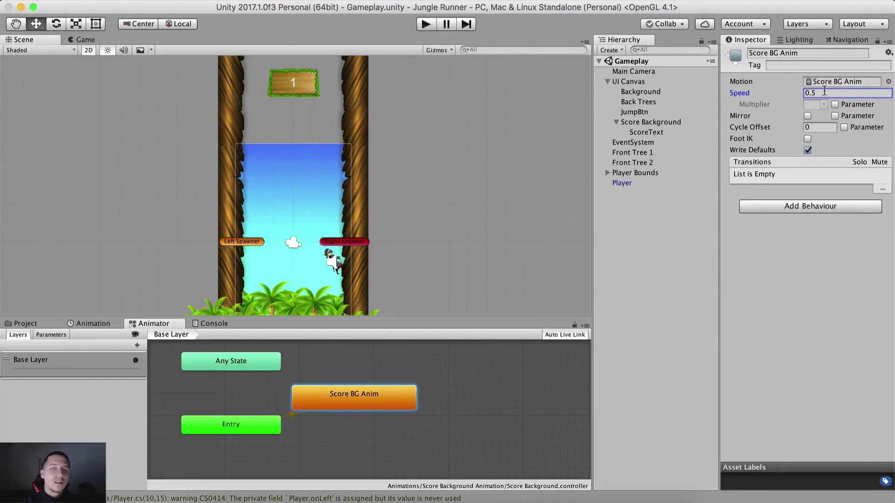
left_click(424, 24)
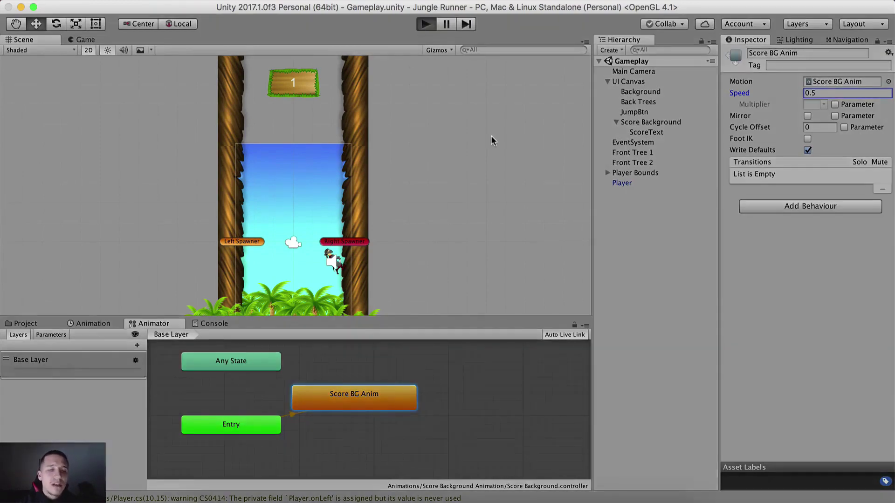